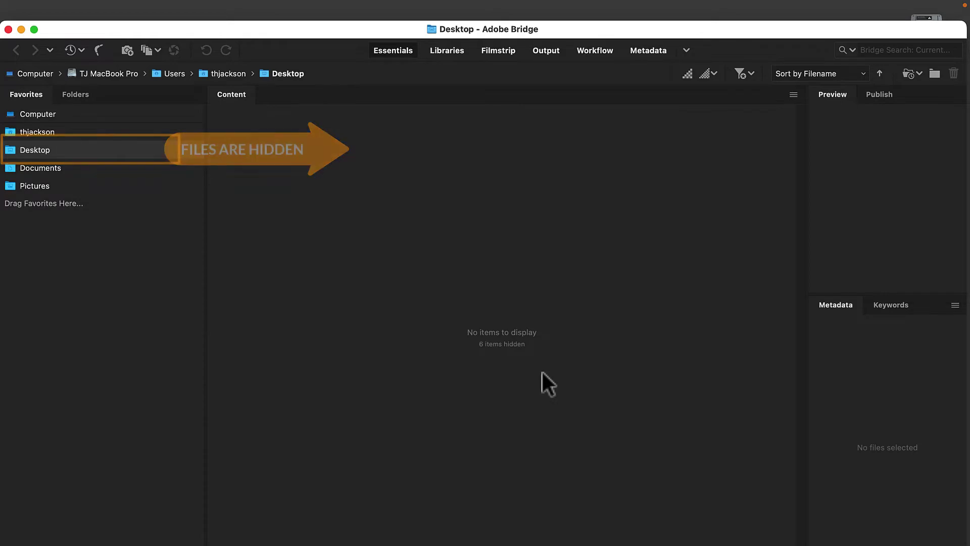
# - Download IMG_3848.PNG from iCloud into Finder's Desktop folder, checking Bridge in between
pyautogui.press('super+Tab')
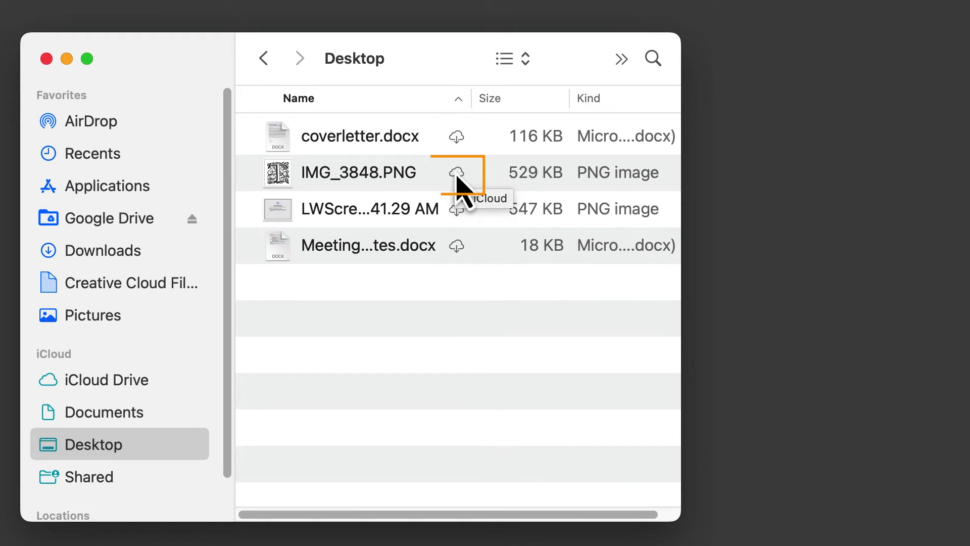
pyautogui.click(289, 109)
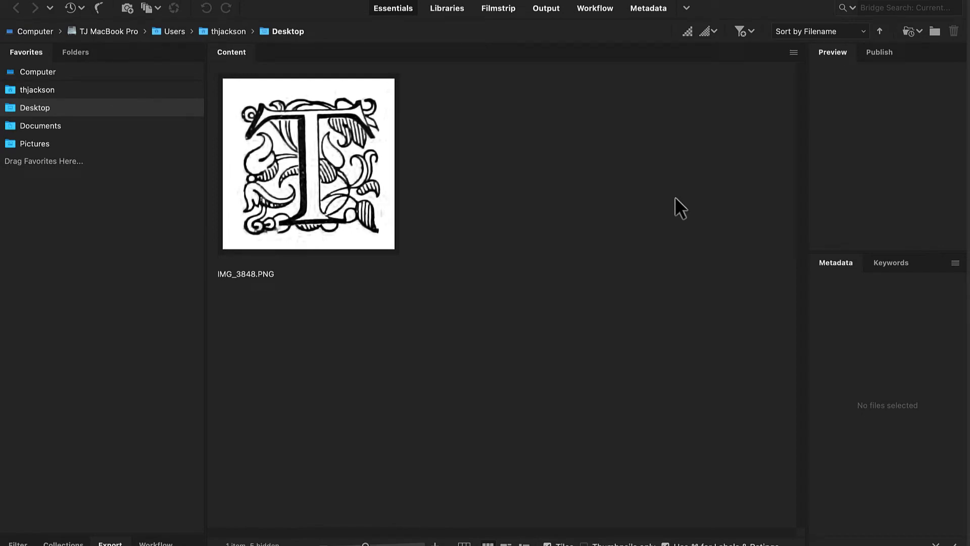
pyautogui.press('super+Tab')
pyautogui.press('super+Tab')
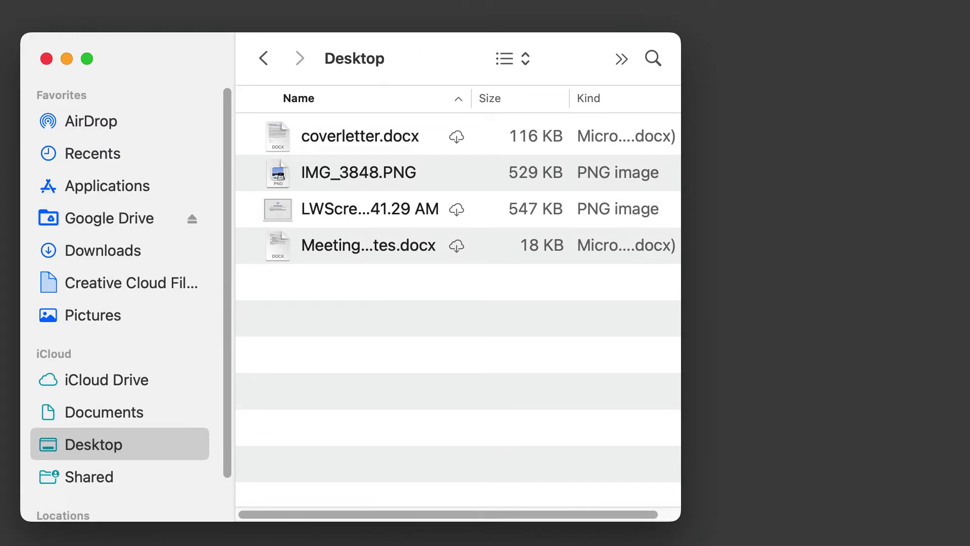
# - Use Remove Download on IMG_3848.PNG so it lives only in iCloud again
pyautogui.click(406, 176)
pyautogui.rightClick(406, 177)
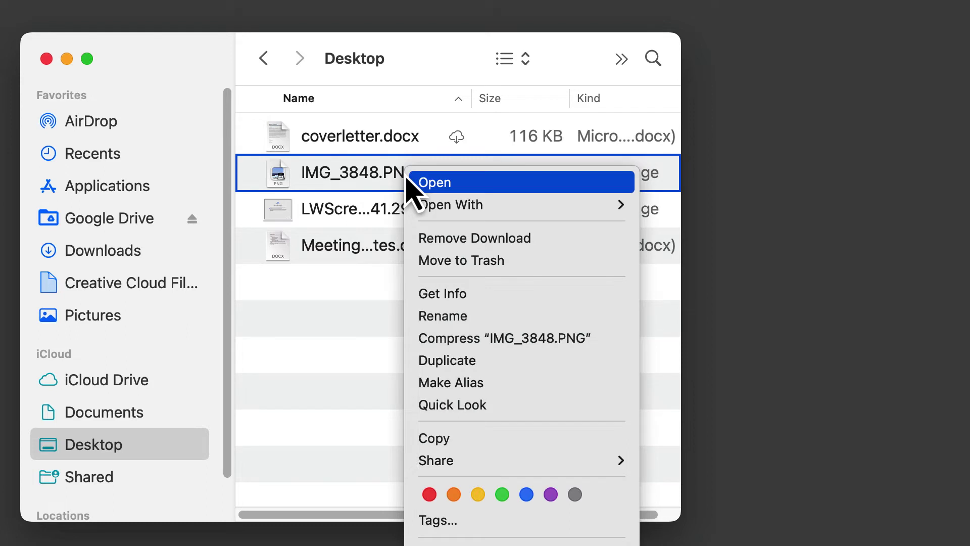
pyautogui.click(439, 238)
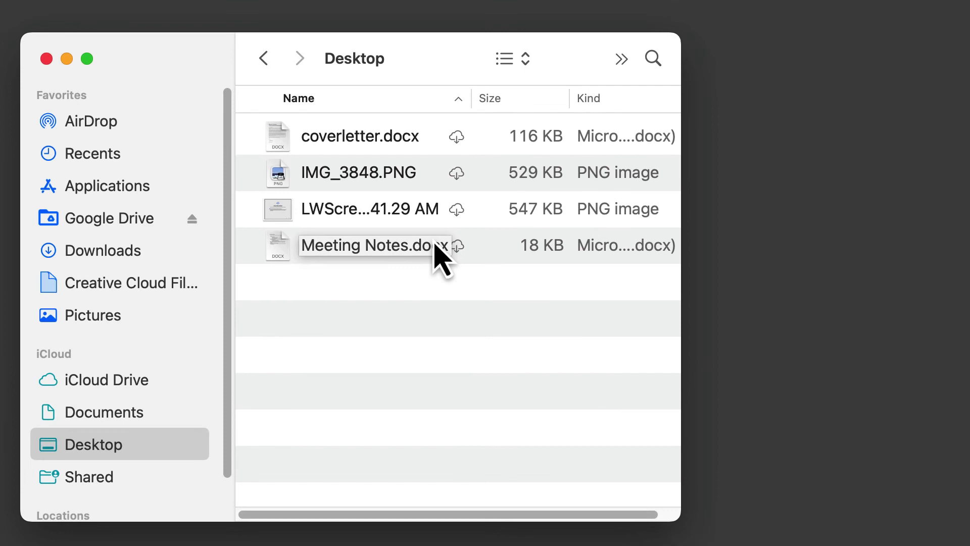
pyautogui.press('Return')
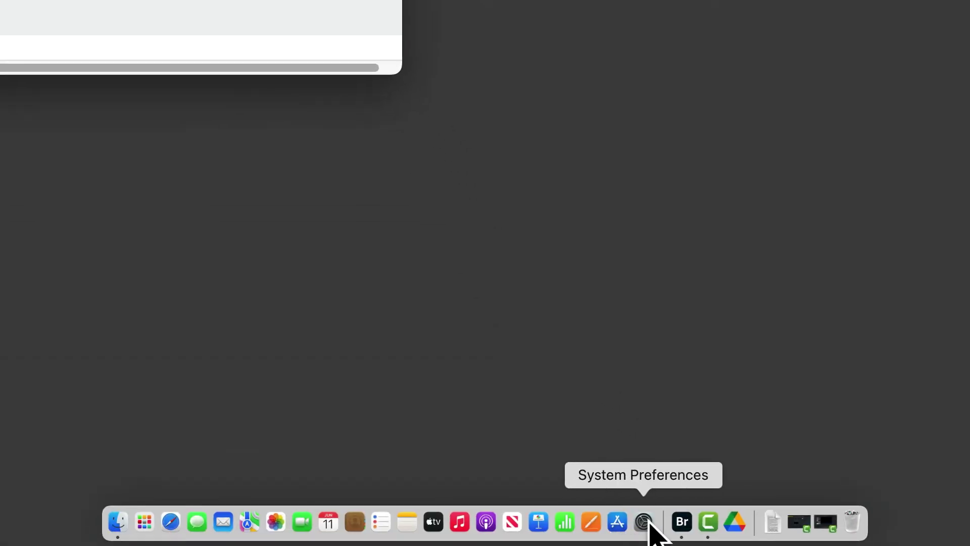
# - Reach the iCloud Drive Options pane via System Preferences, Apple ID and iCloud
pyautogui.click(644, 523)
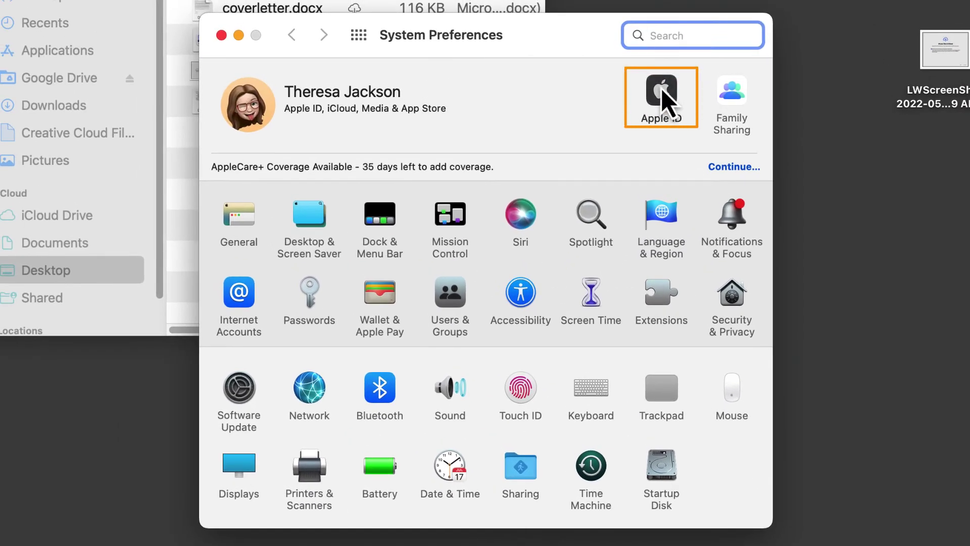
pyautogui.click(662, 91)
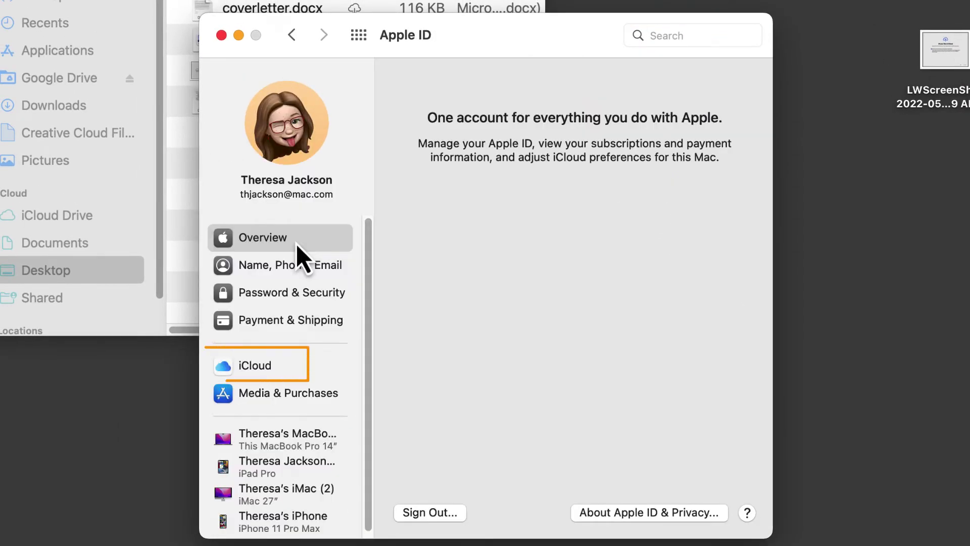
pyautogui.click(255, 365)
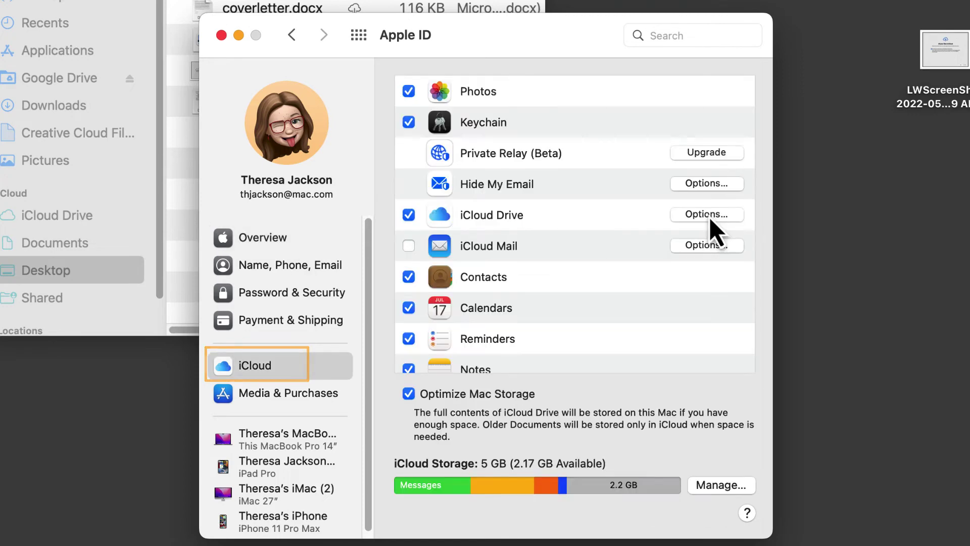
pyautogui.click(709, 220)
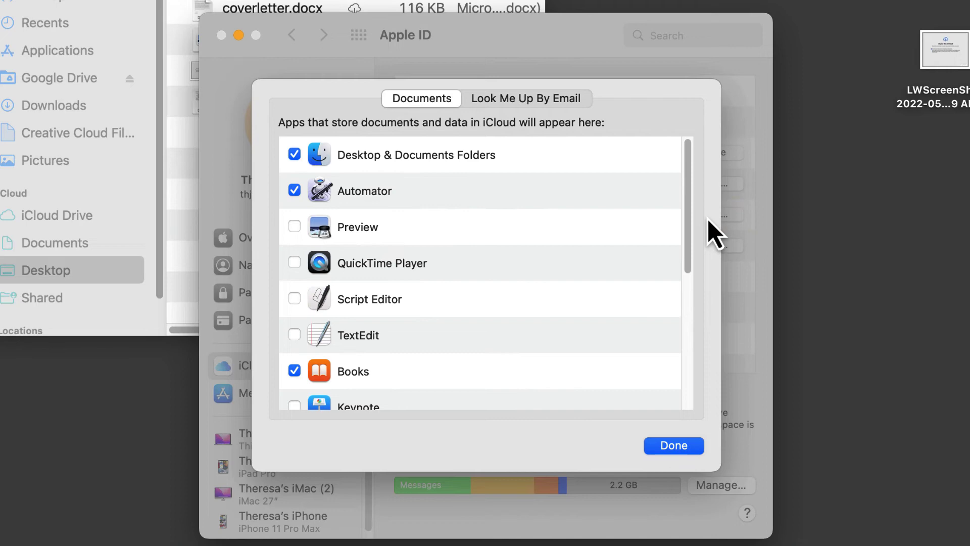
# - Uncheck Desktop & Documents Folders and confirm Turn Off
pyautogui.click(293, 155)
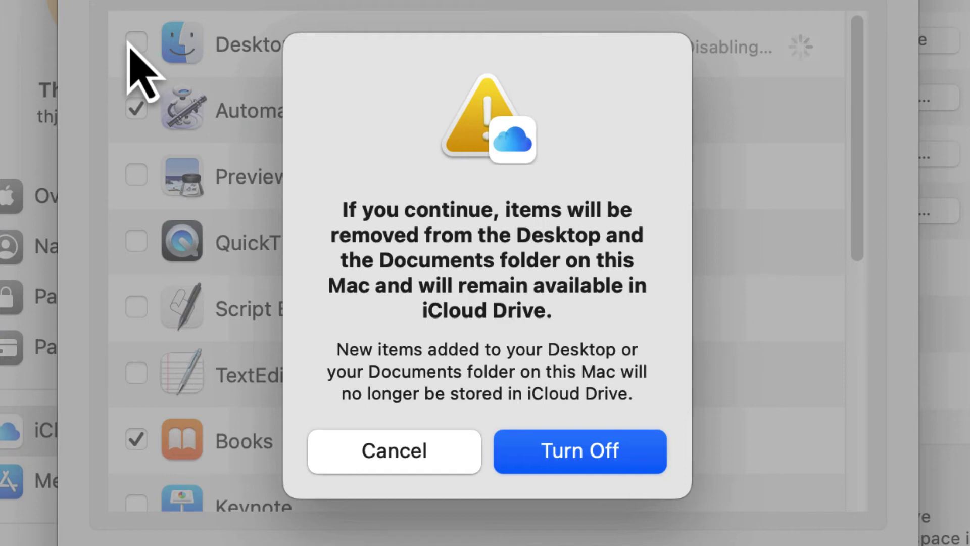
pyautogui.click(578, 452)
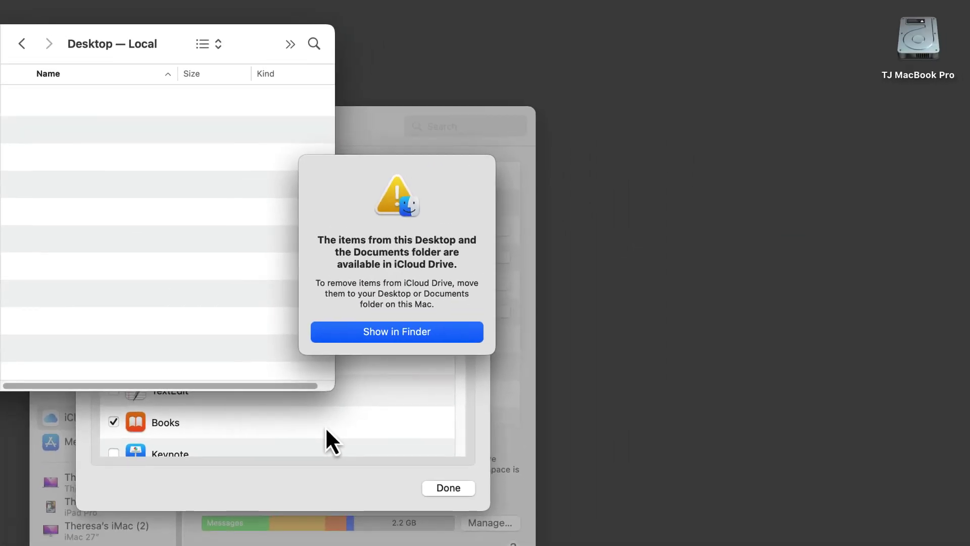
pyautogui.click(400, 331)
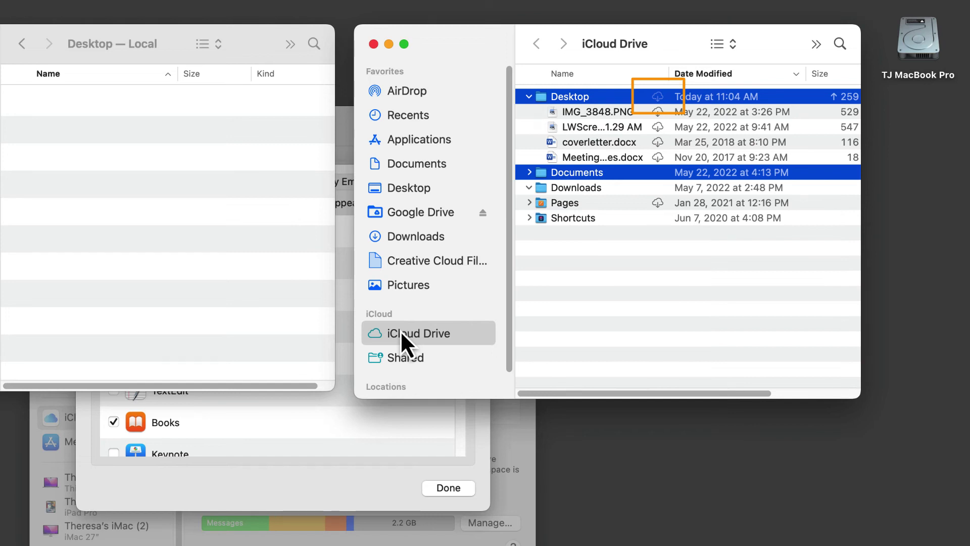
pyautogui.click(657, 97)
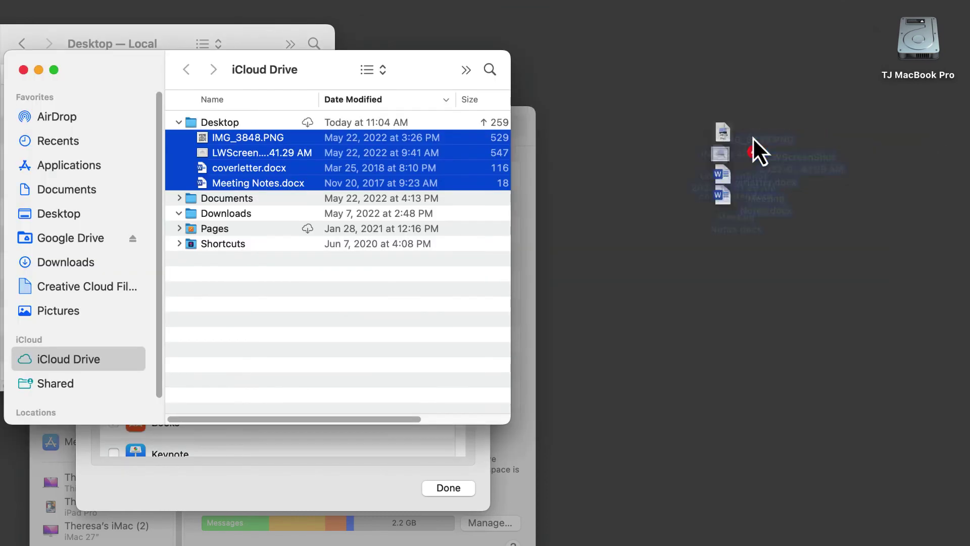
pyautogui.moveTo(656, 99); pyautogui.dragTo(711, 137)
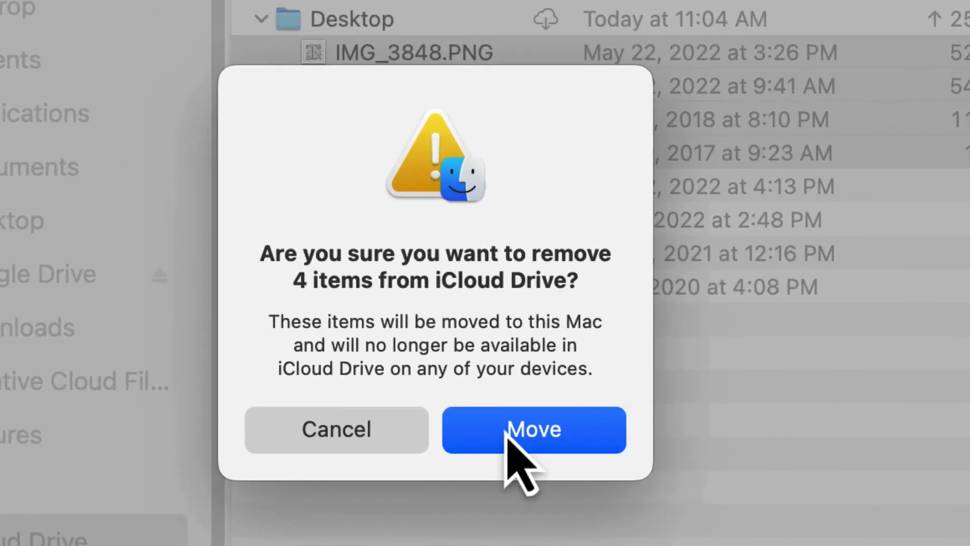
# - Confirm moving the four files out of iCloud, then close both Finder windows and the iCloud Drive options
pyautogui.click(505, 432)
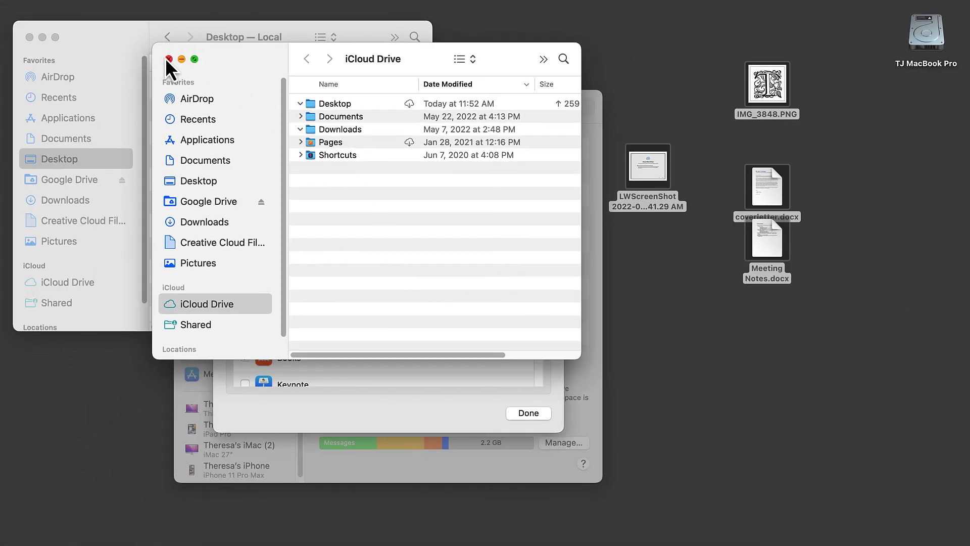
pyautogui.click(169, 59)
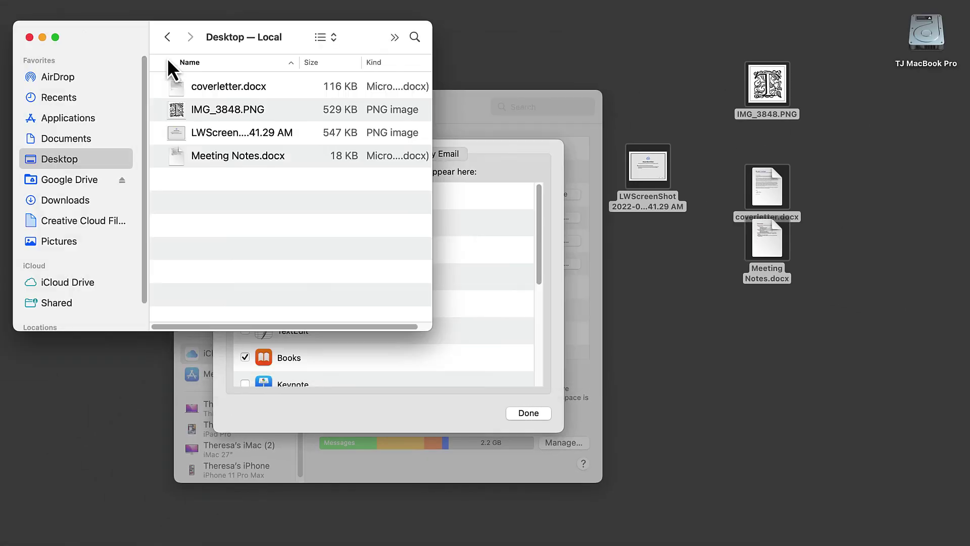
pyautogui.click(29, 37)
pyautogui.click(288, 148)
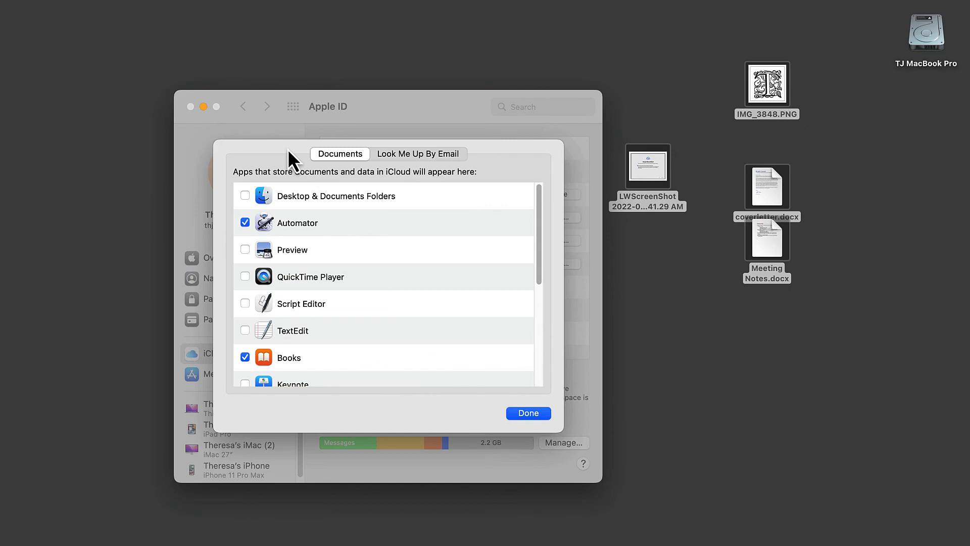
pyautogui.click(529, 412)
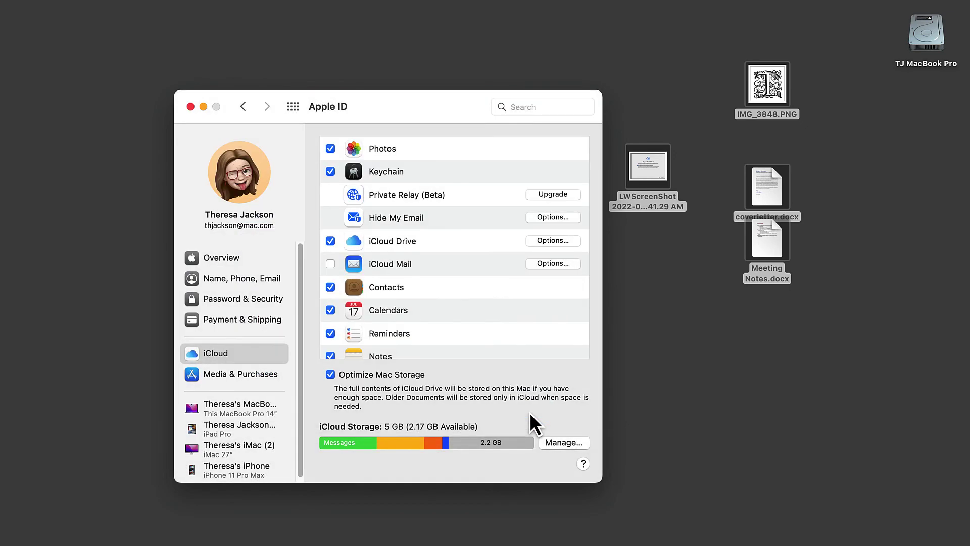
pyautogui.click(191, 107)
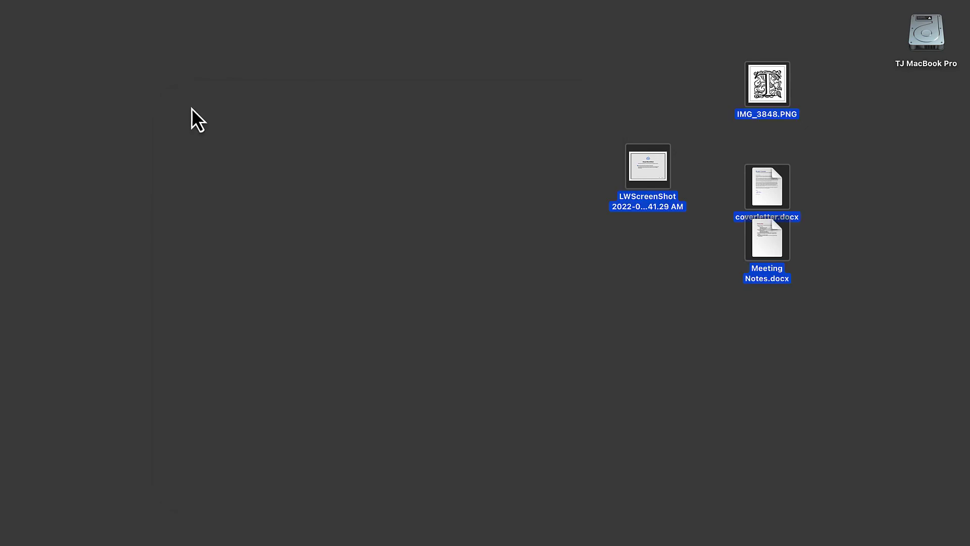
pyautogui.click(810, 307)
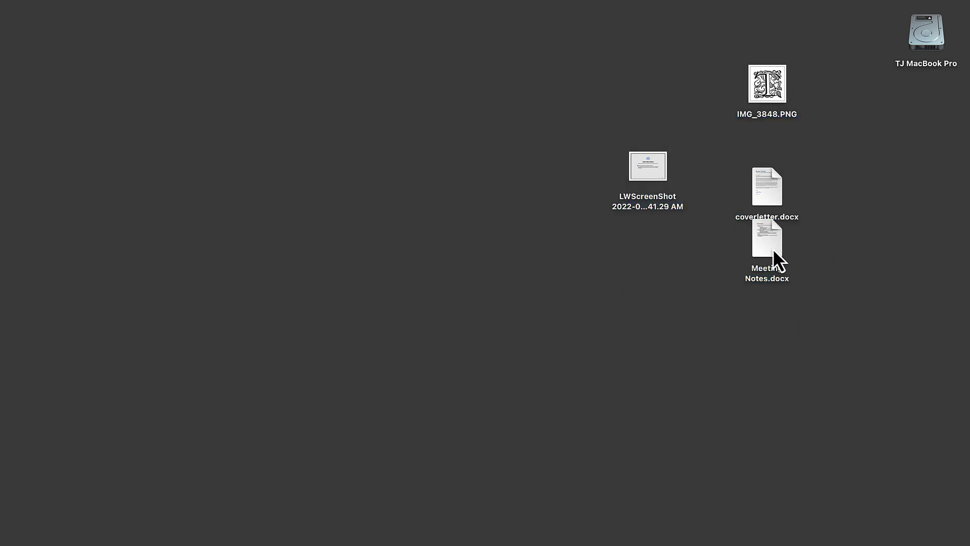